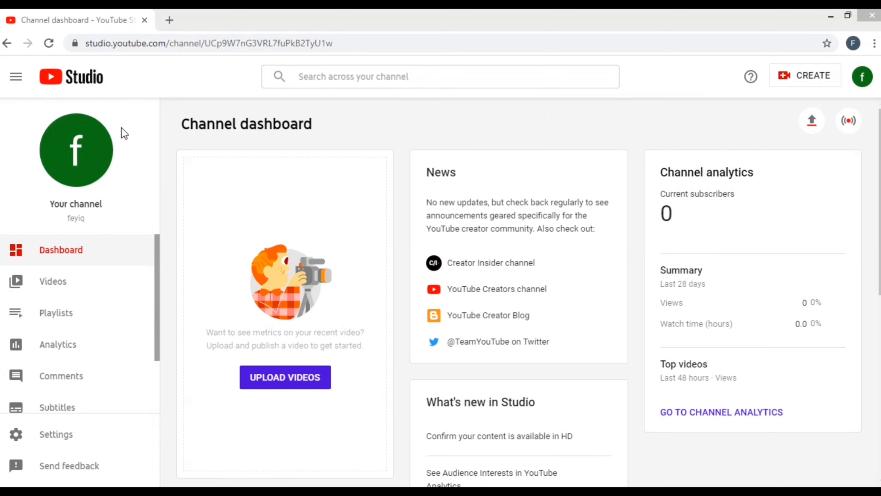
Open the Google Account page for editing the channel's profile picture, starting from the channel avatar
click(77, 152)
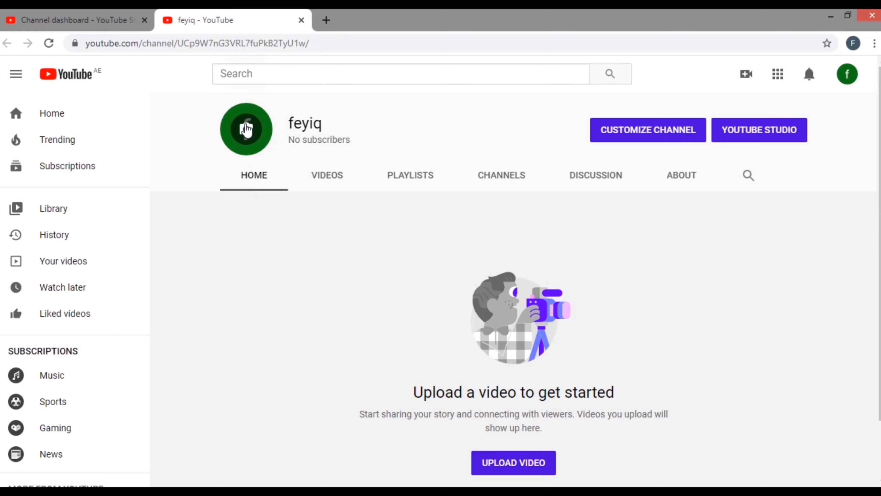
click(247, 129)
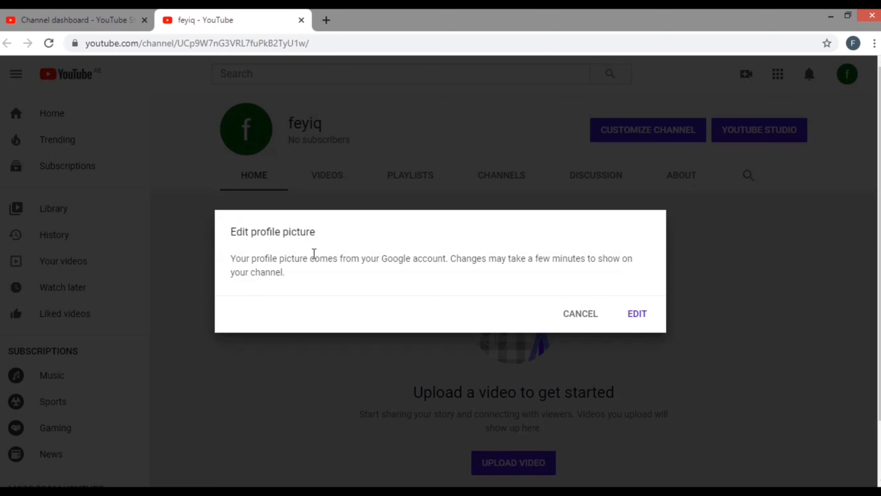
click(638, 314)
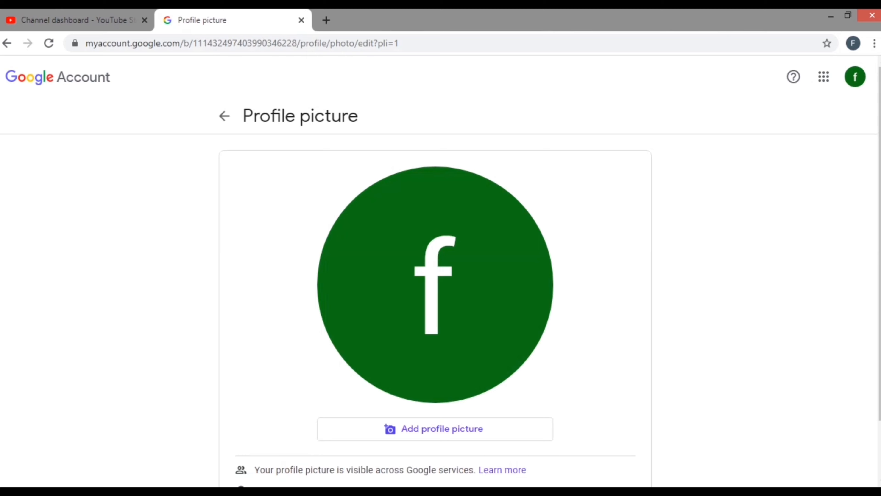
scroll(315, 313, down, 2)
scroll(316, 312, up, 2)
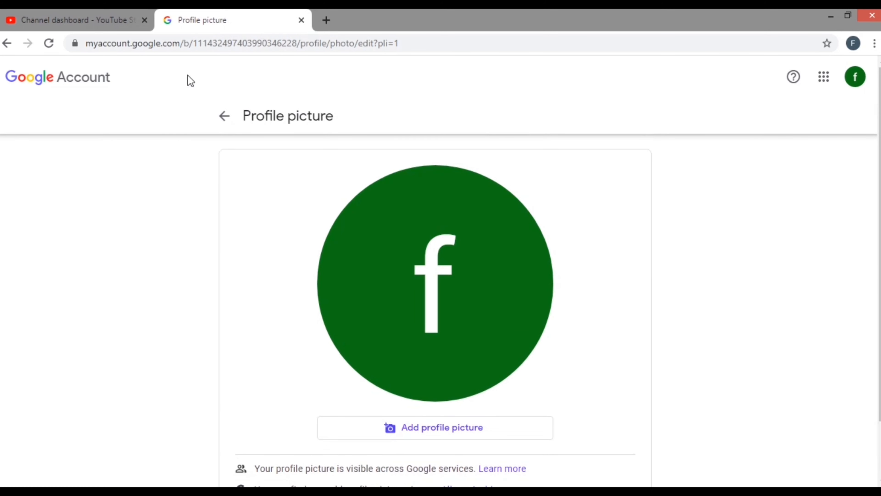
Search Google for canva in a separate browser tab and open the canva.com website
click(328, 21)
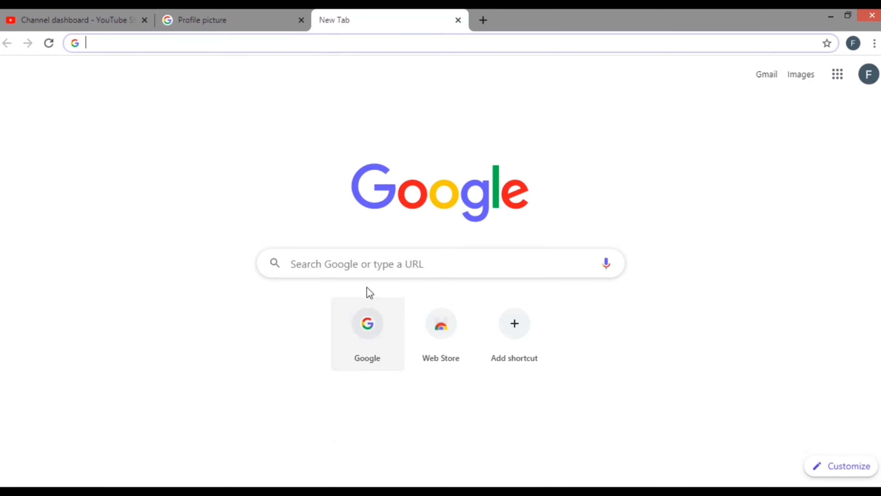
click(368, 263)
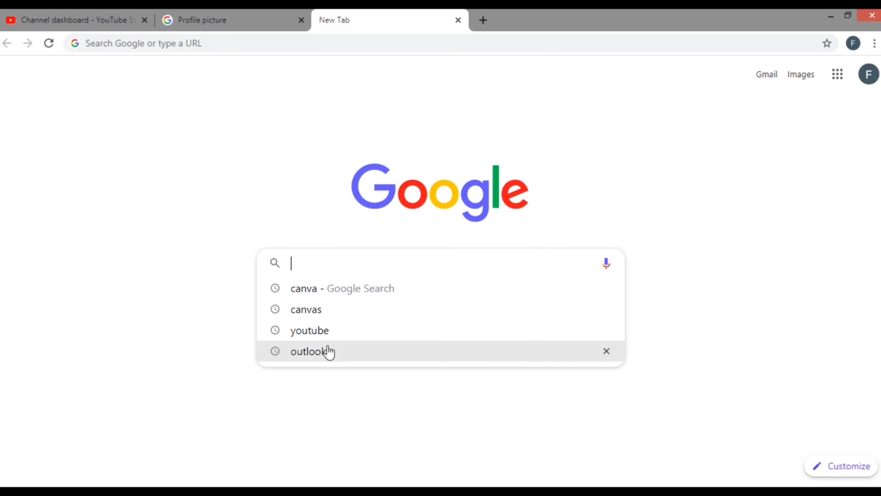
click(321, 291)
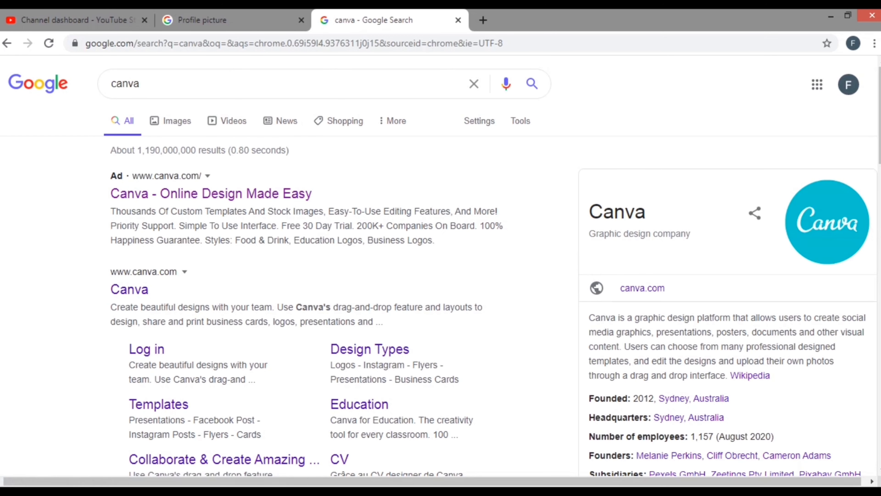
scroll(278, 289, down, 2)
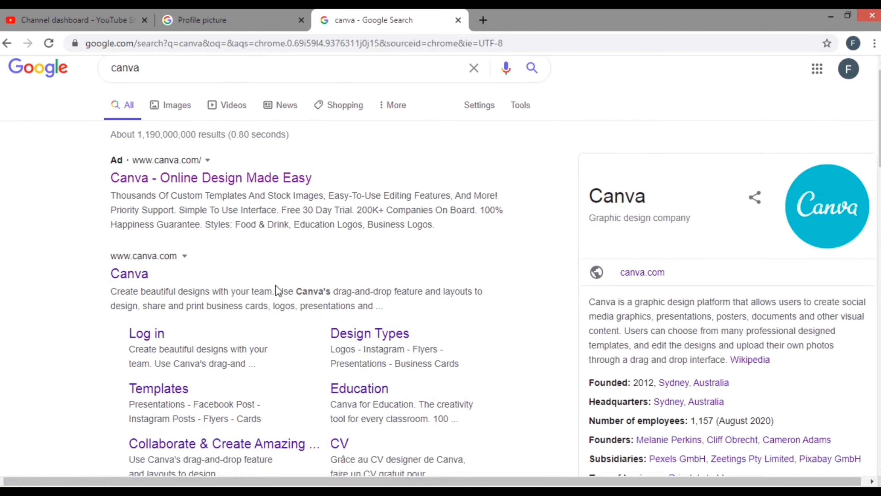
click(137, 229)
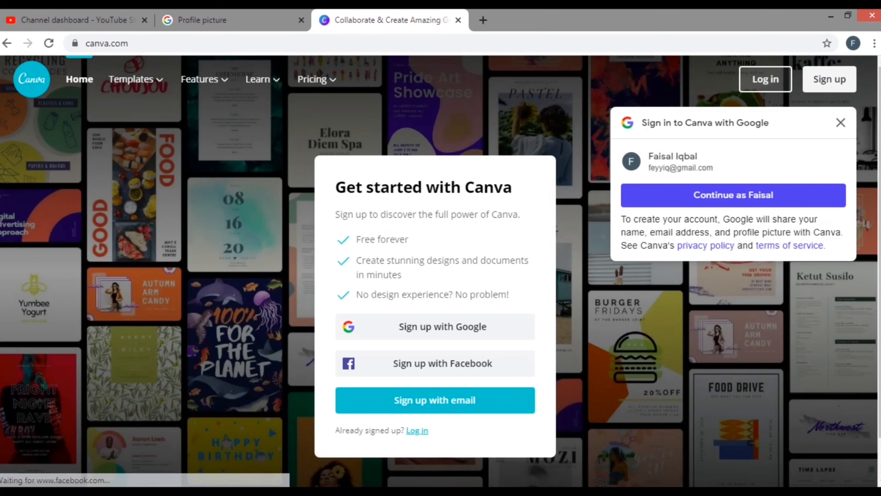
Sign up to Canva with the suggested Google account for Personal use, declining the free Canva Pro trial
click(662, 200)
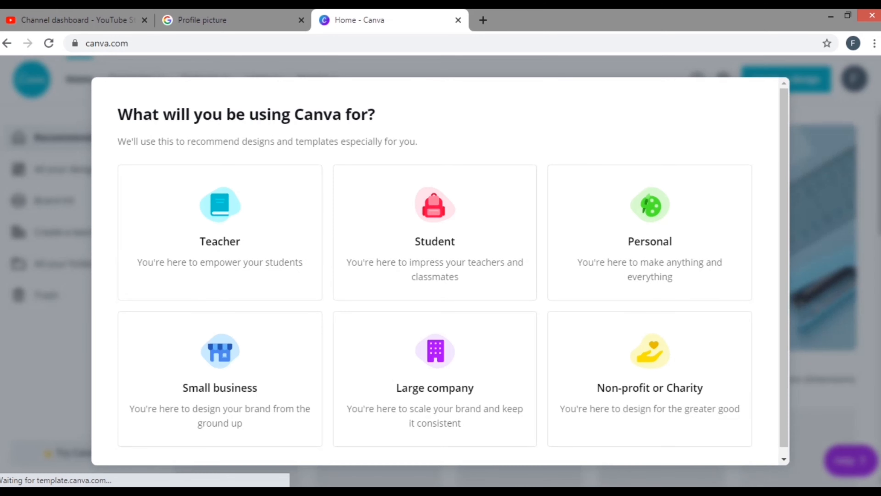
click(607, 243)
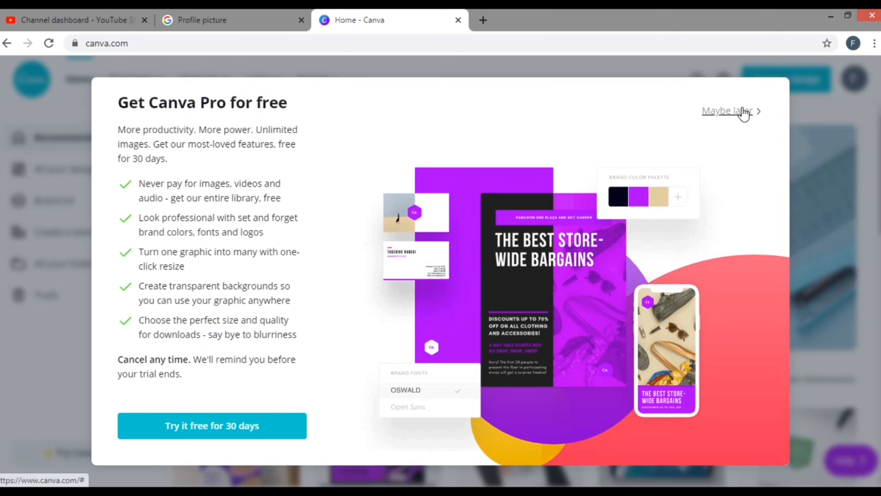
click(732, 112)
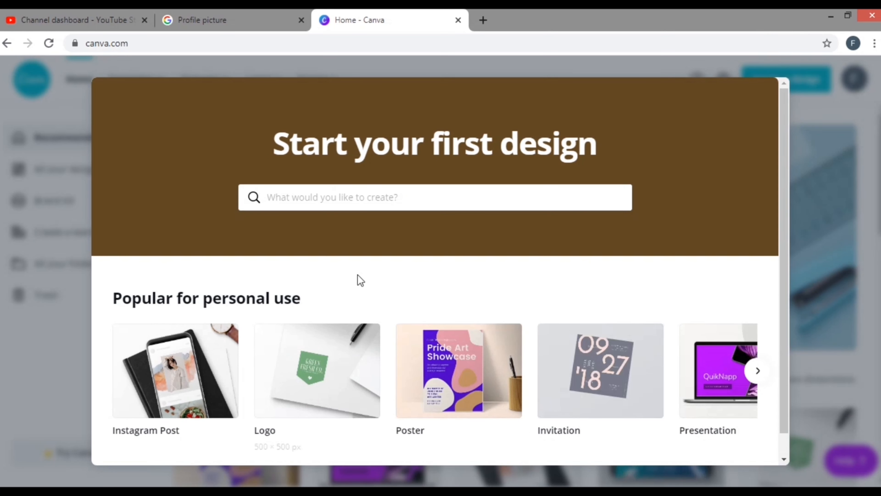
Create a blank Logo design and go through the four introductory editor tips until they are dismissed
scroll(375, 295, down, 1)
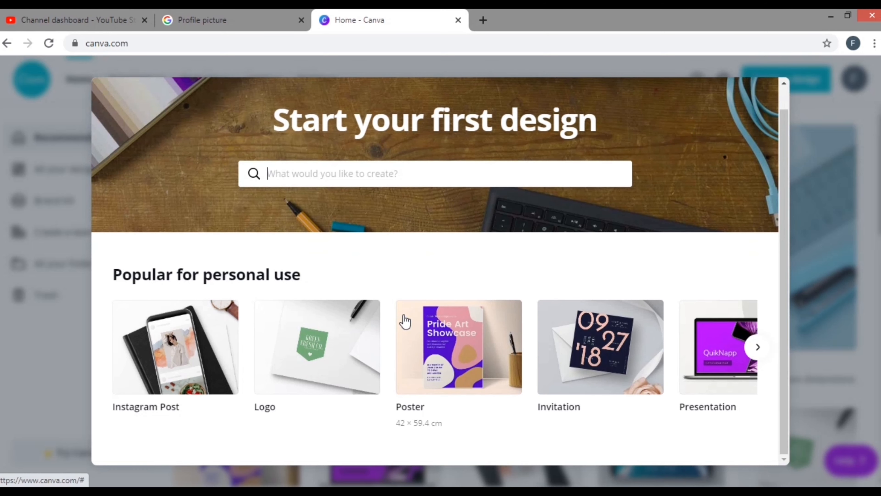
click(298, 350)
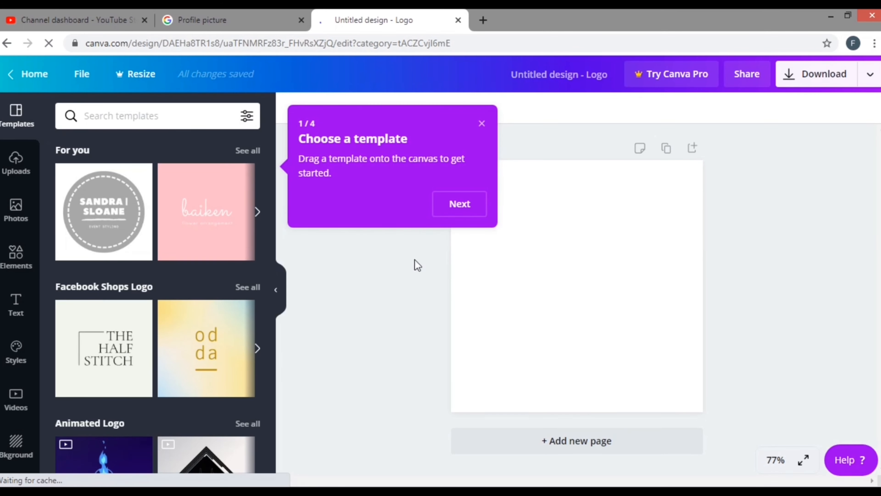
click(460, 204)
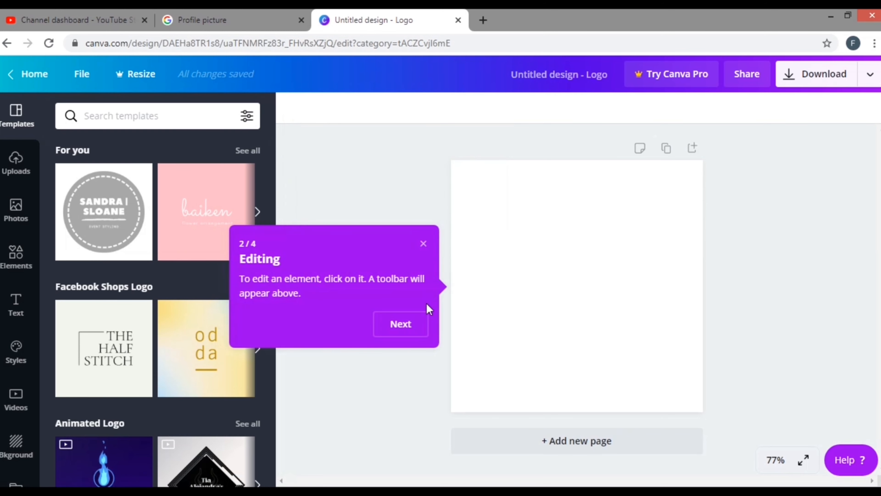
click(410, 332)
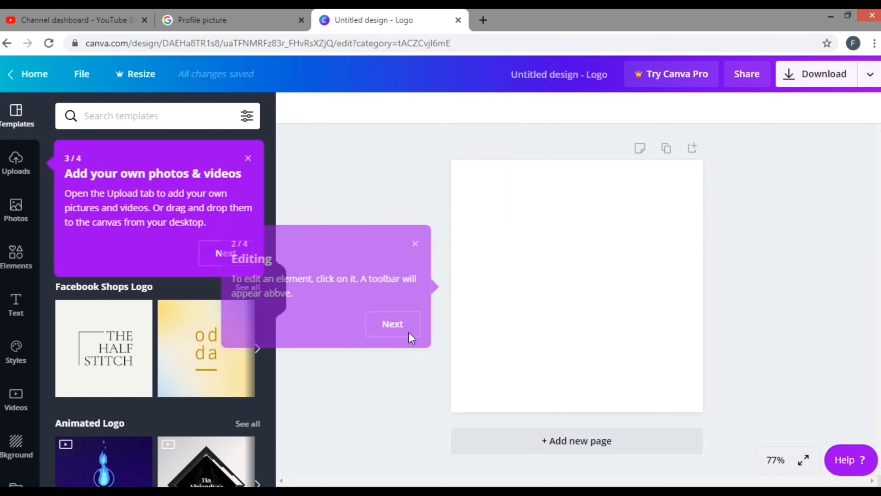
click(237, 257)
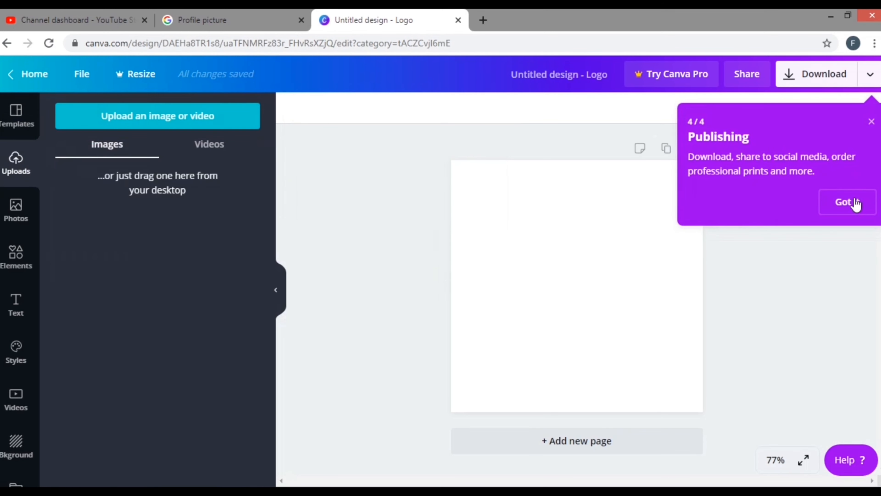
click(857, 209)
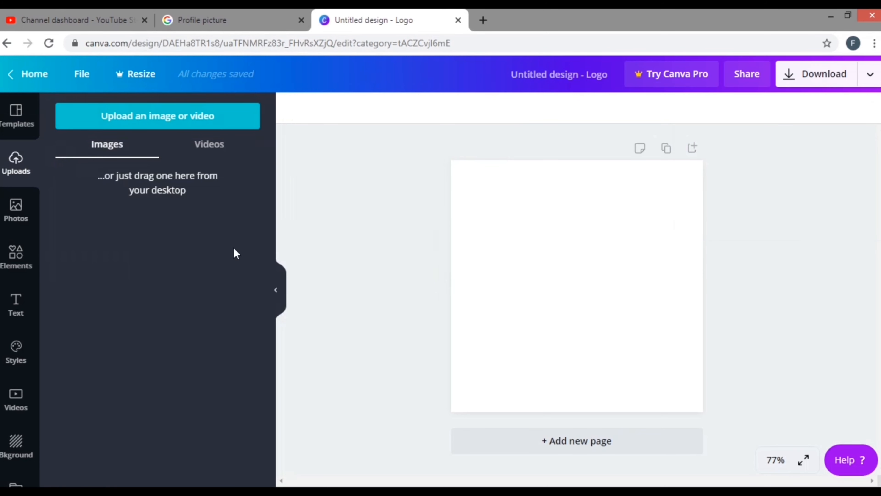
Browse the available logo templates, going through the themed categories and the list of all results
click(13, 116)
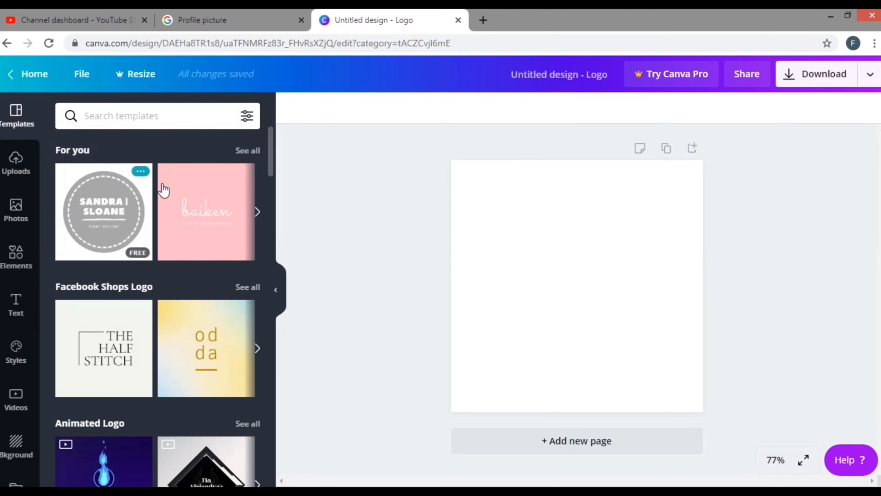
scroll(218, 223, down, 2)
scroll(218, 222, down, 6)
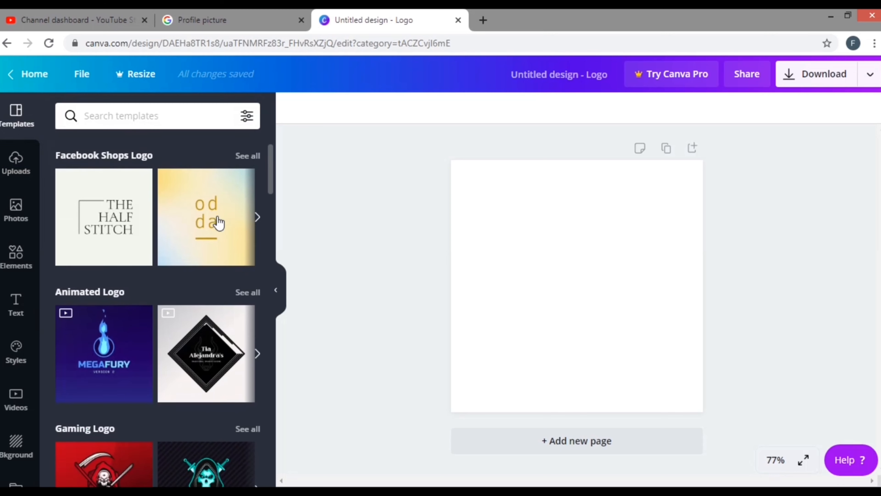
scroll(218, 222, down, 7)
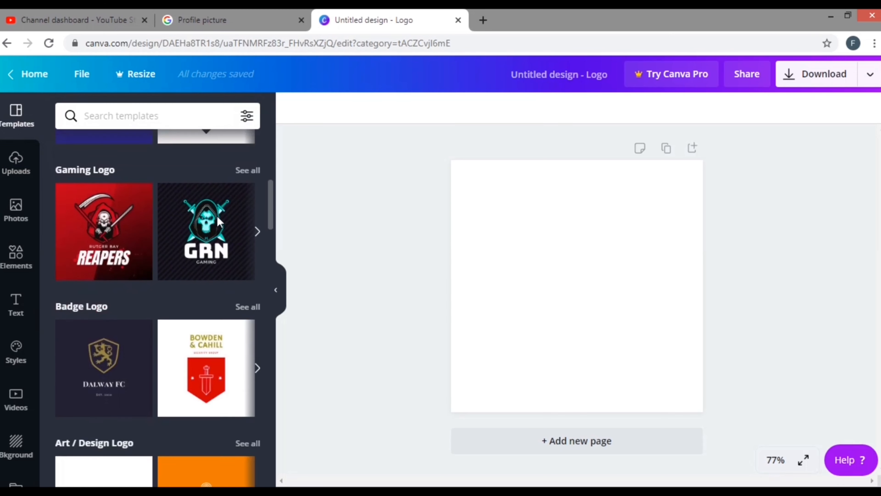
scroll(217, 221, down, 2)
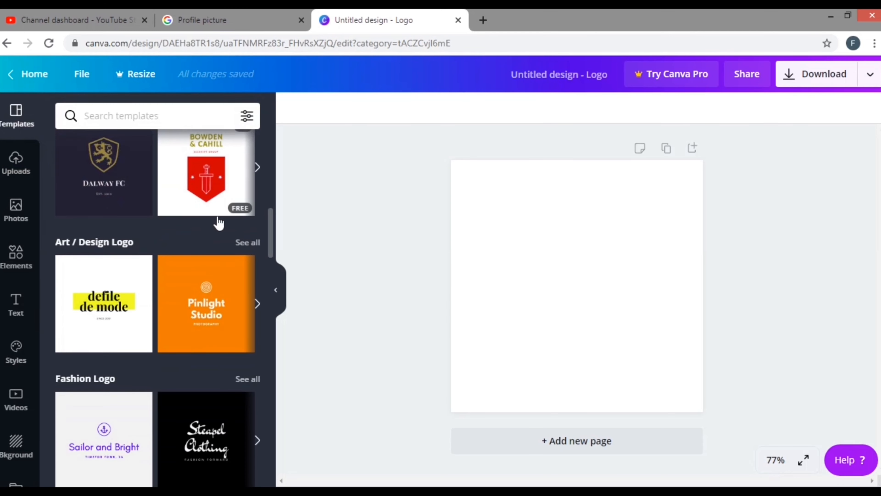
scroll(218, 221, down, 2)
scroll(218, 222, down, 6)
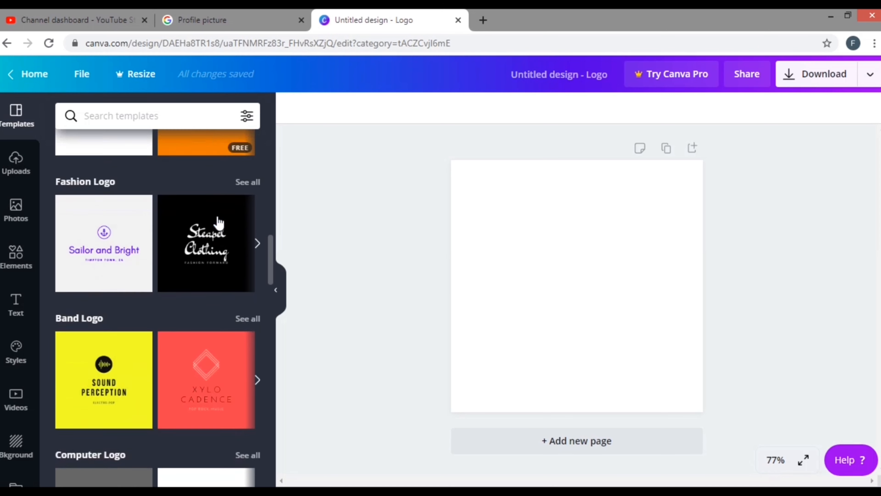
scroll(218, 222, down, 2)
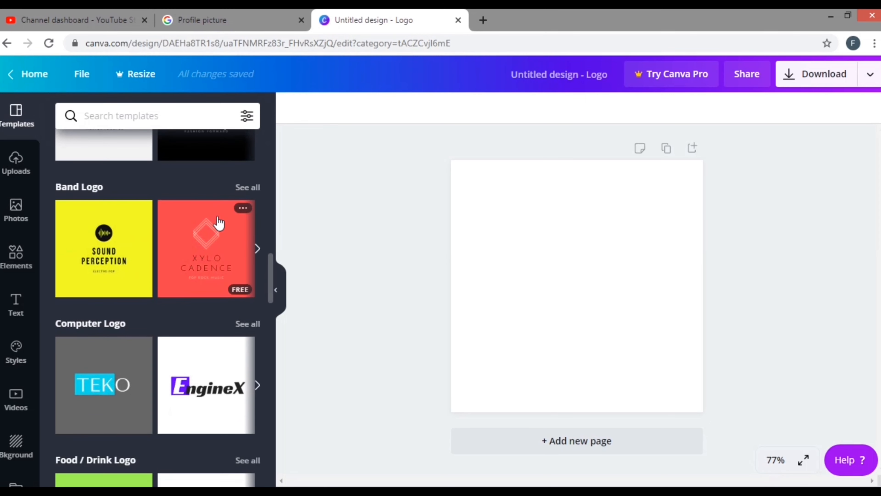
scroll(218, 222, down, 4)
scroll(218, 222, down, 8)
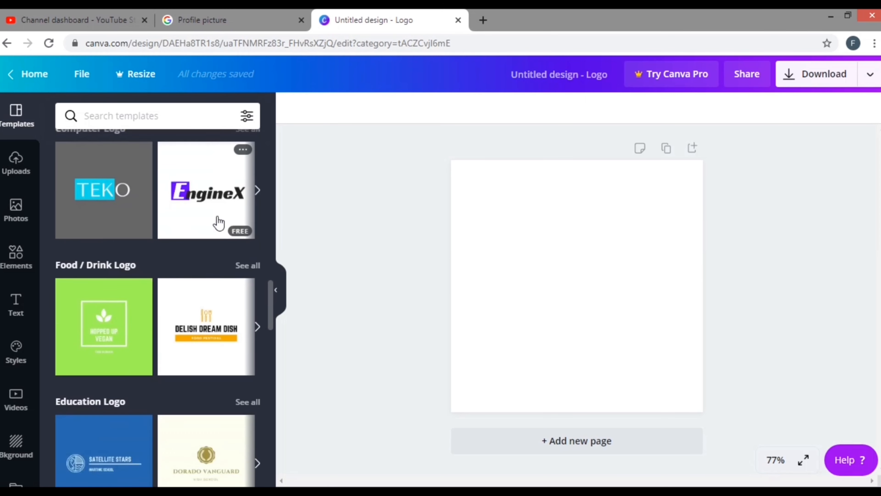
scroll(218, 222, down, 10)
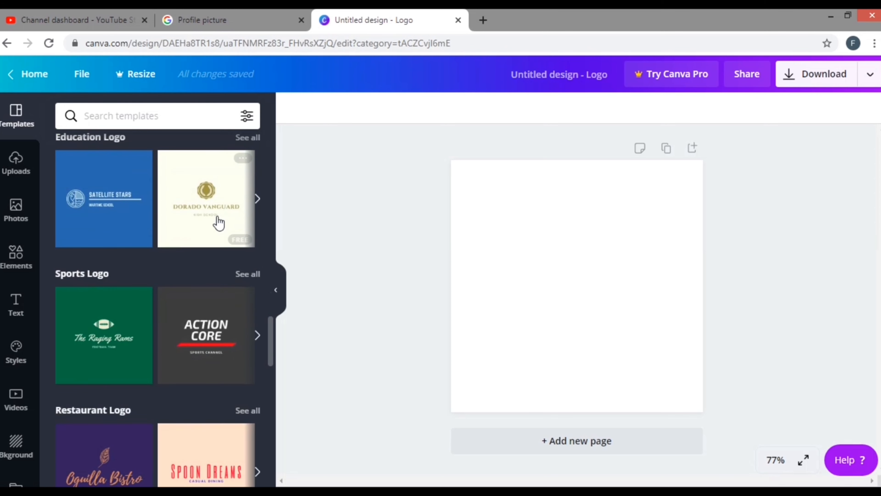
scroll(219, 222, down, 8)
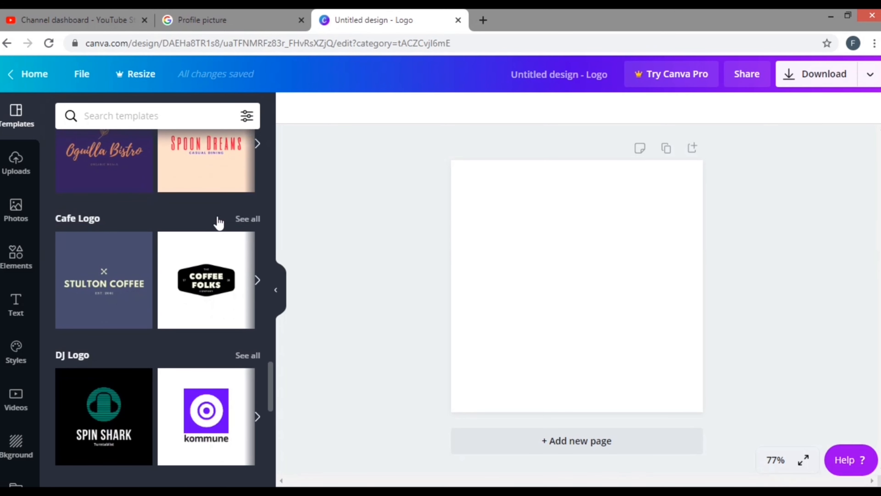
scroll(218, 222, down, 10)
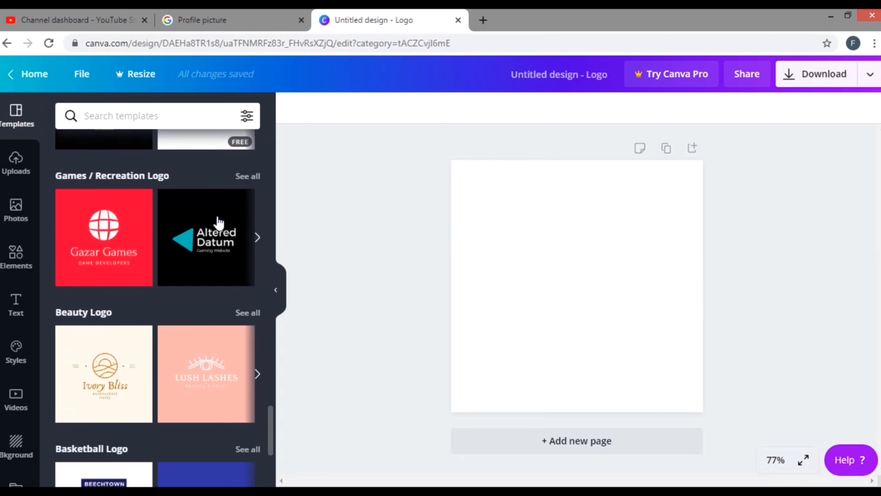
scroll(218, 220, down, 10)
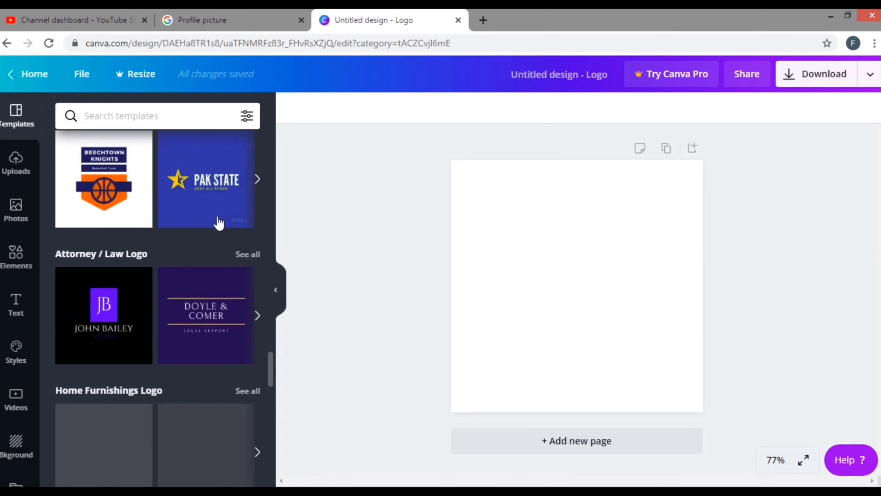
scroll(219, 222, down, 8)
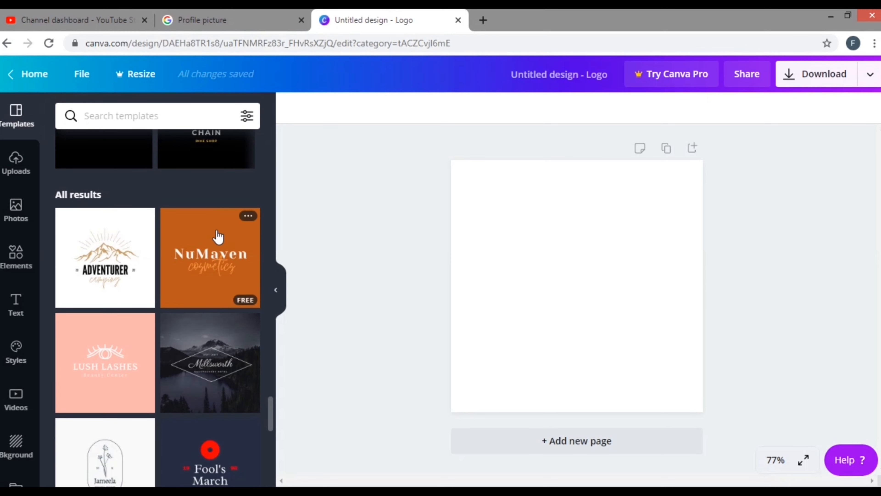
scroll(219, 222, down, 6)
scroll(218, 238, down, 8)
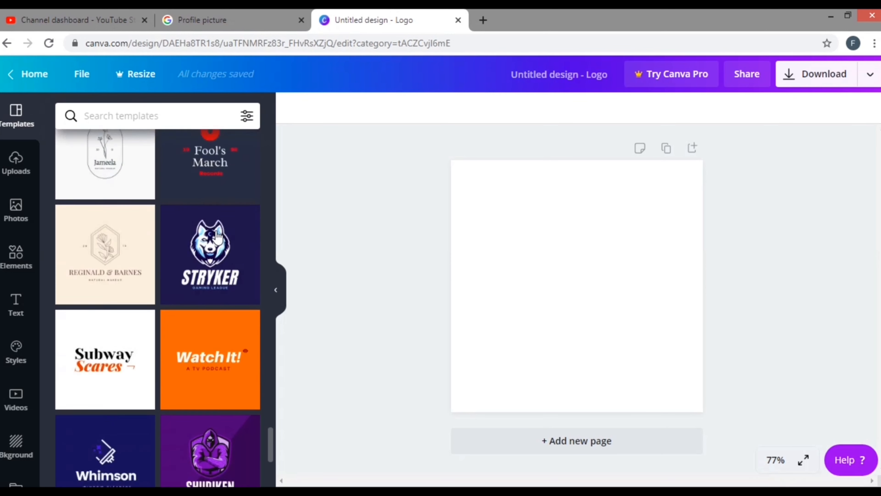
scroll(217, 238, down, 16)
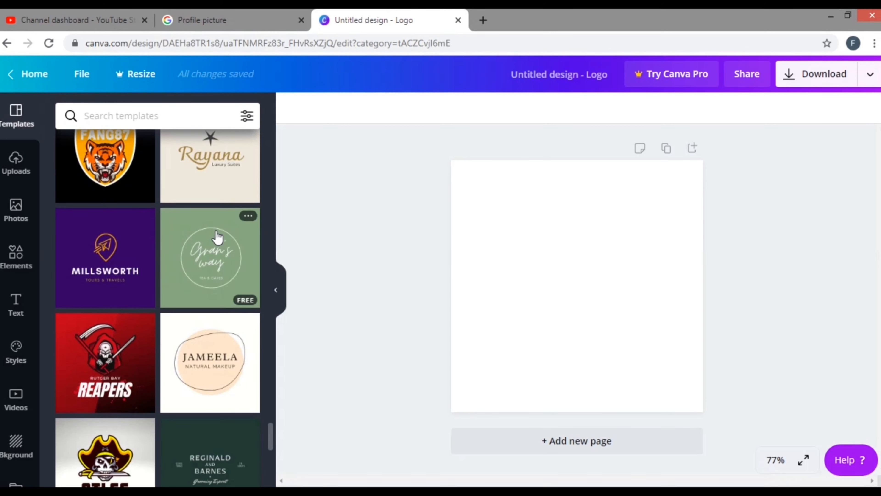
scroll(217, 238, down, 6)
scroll(218, 238, down, 12)
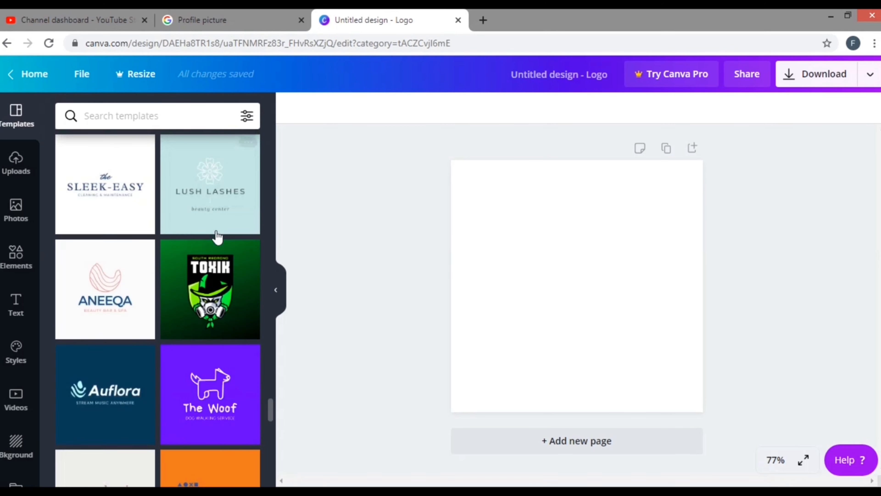
scroll(218, 238, down, 13)
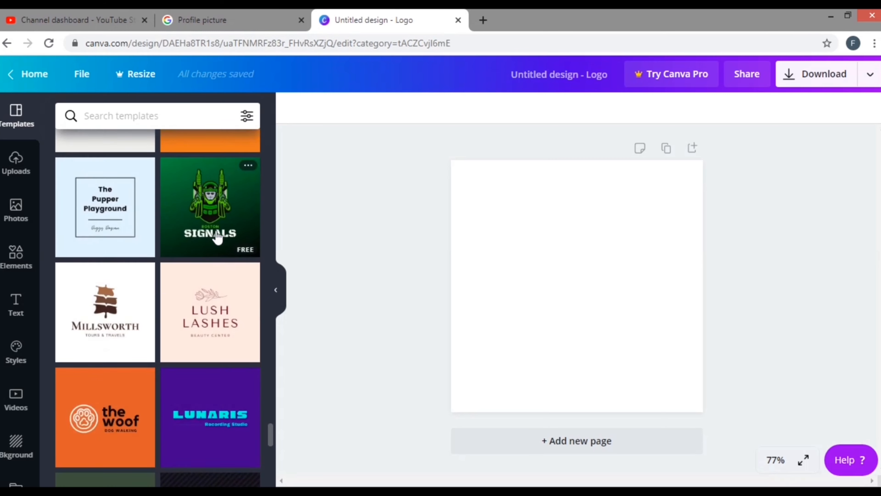
scroll(217, 238, down, 8)
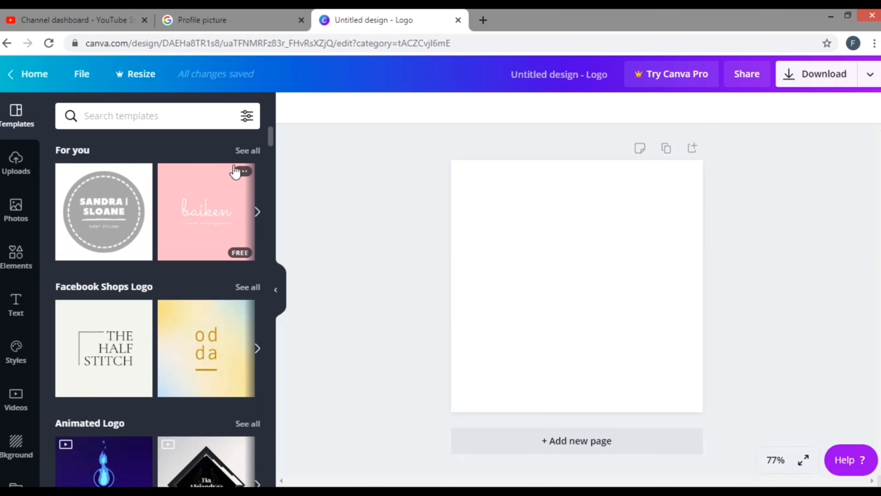
Browse the full For you list of logo templates and apply the dark molla. photography studio template to the blank page
click(248, 151)
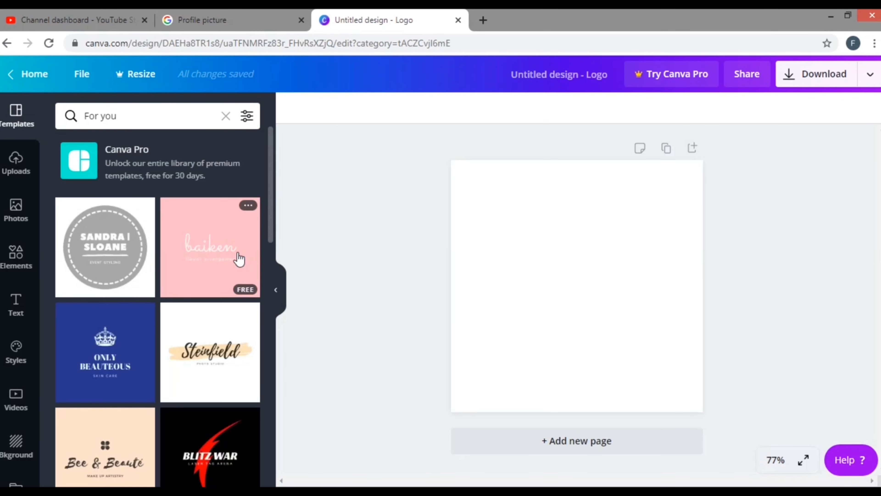
scroll(242, 252, down, 9)
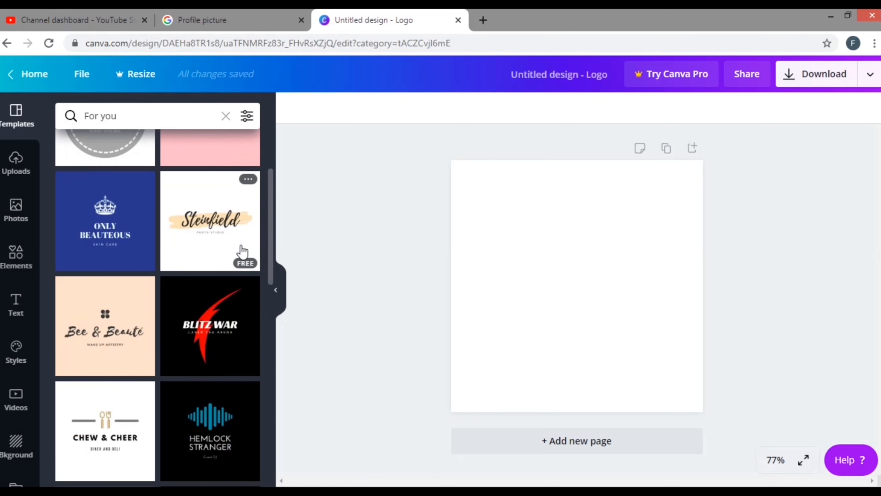
scroll(242, 252, down, 2)
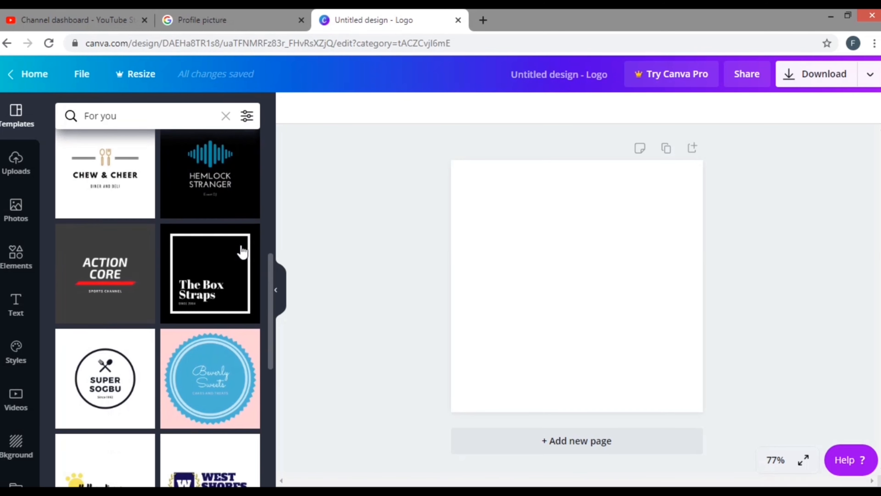
scroll(242, 253, down, 2)
scroll(242, 252, down, 7)
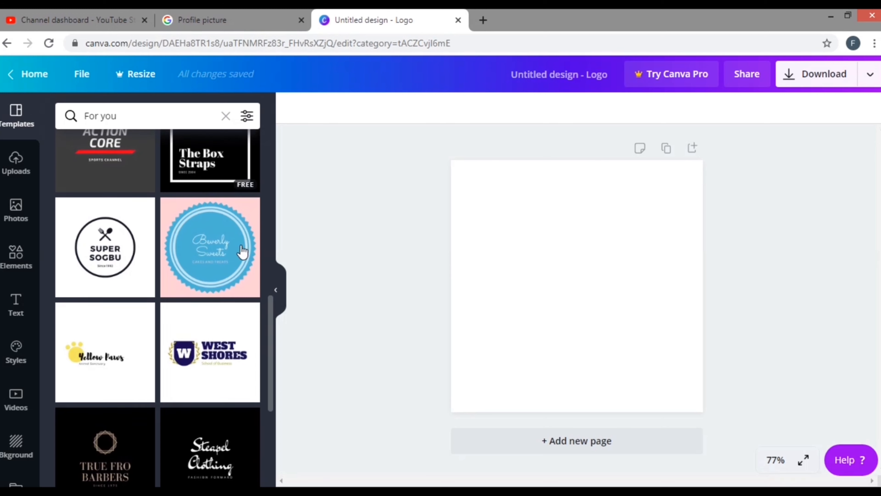
scroll(242, 252, down, 1)
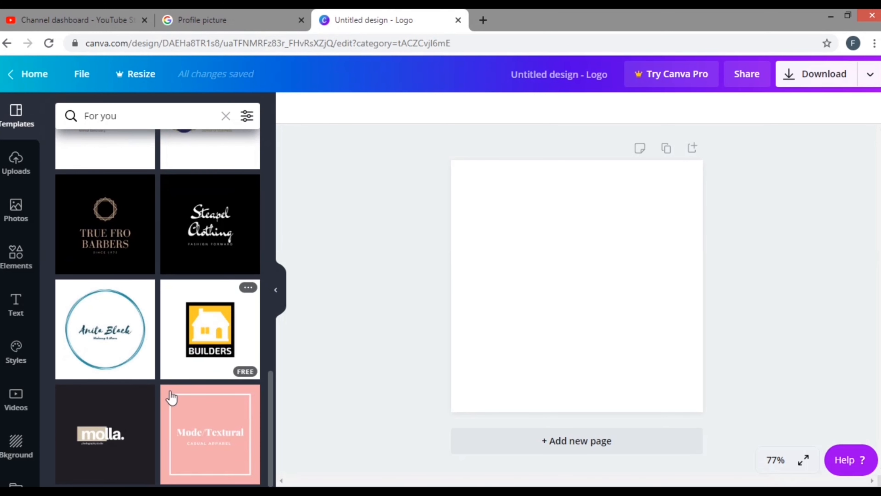
click(130, 438)
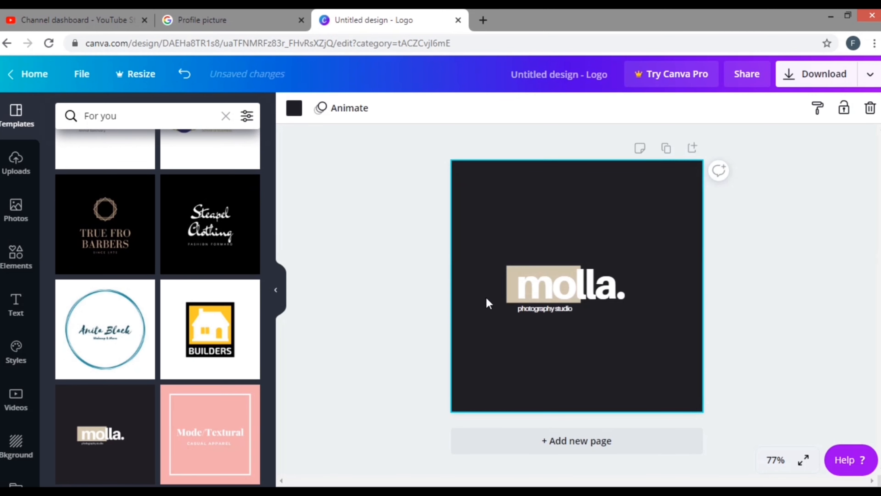
Replace the main text "molla." in the logo with "fey. iq"
click(578, 291)
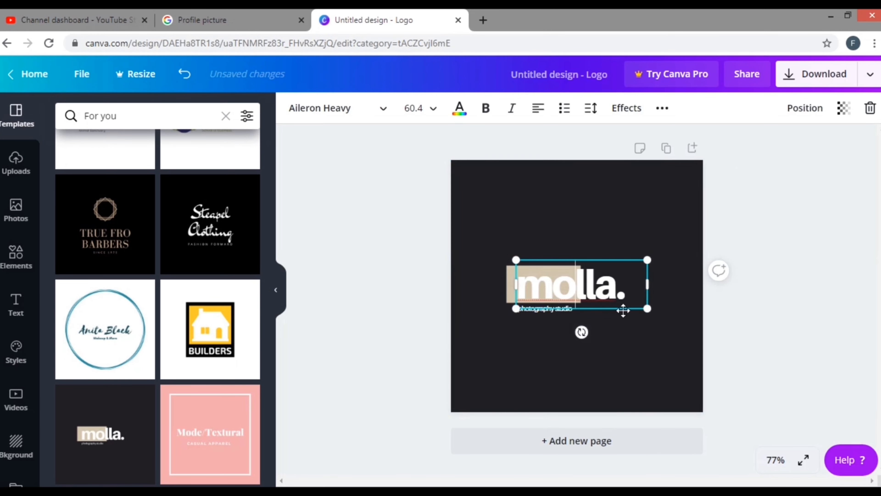
double_click(627, 295)
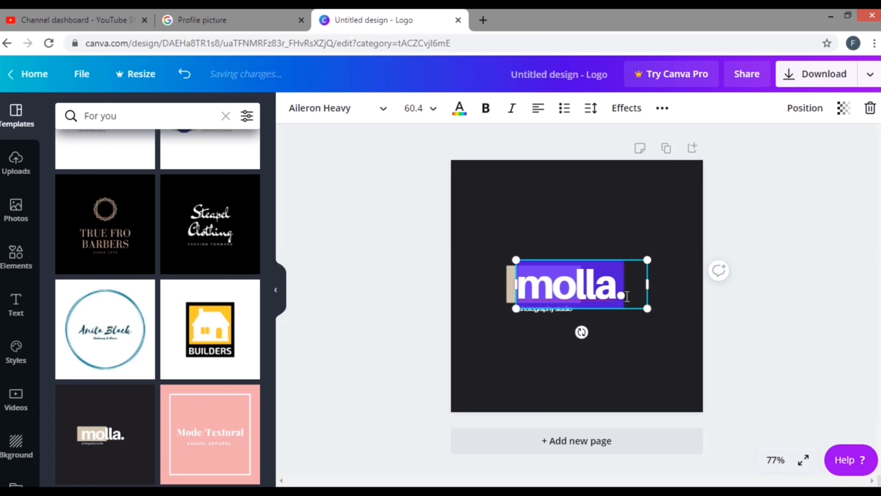
text(fey)
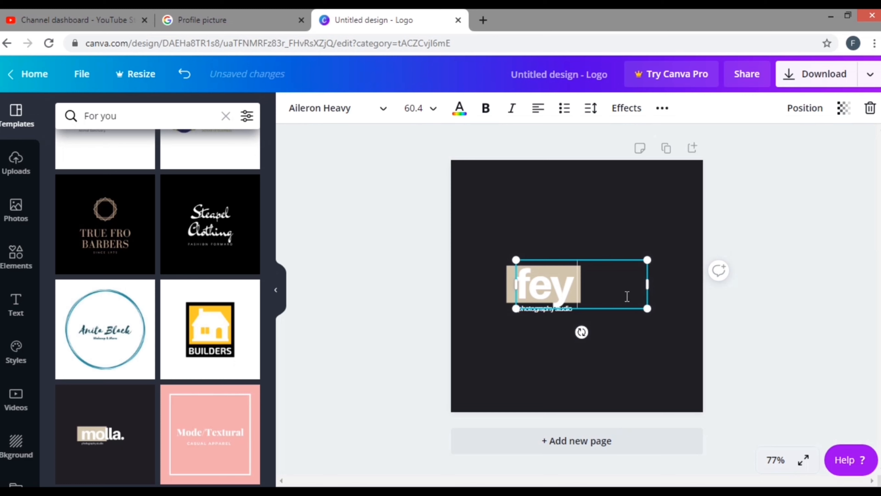
text(. iq)
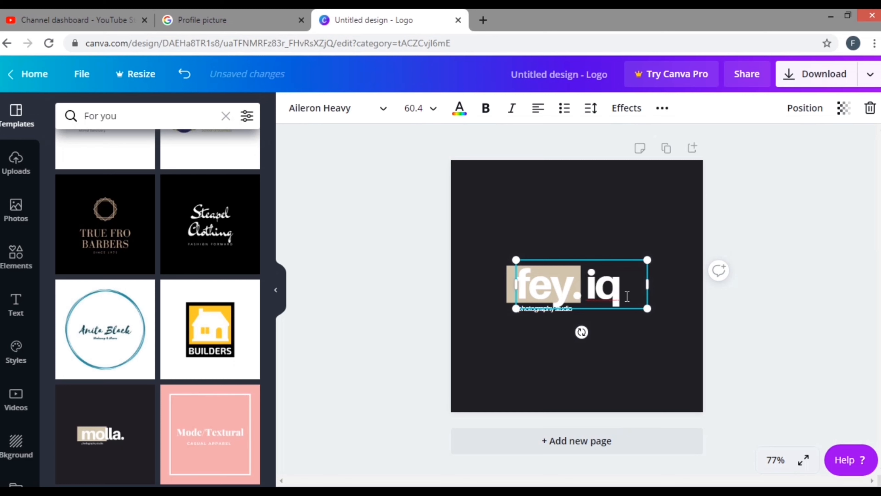
click(781, 309)
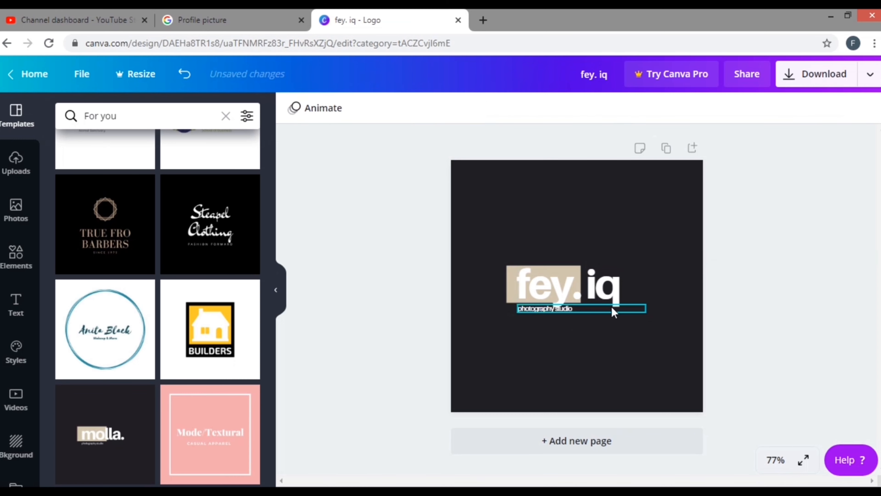
Nudge the fey. iq text slightly and delete the "photography studio" tagline beneath it
drag(590, 287, 587, 287)
drag(537, 312, 551, 333)
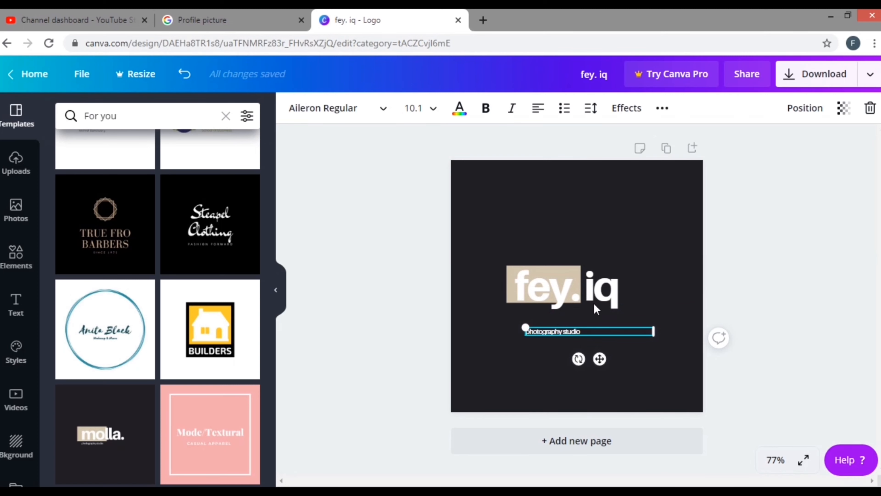
click(869, 110)
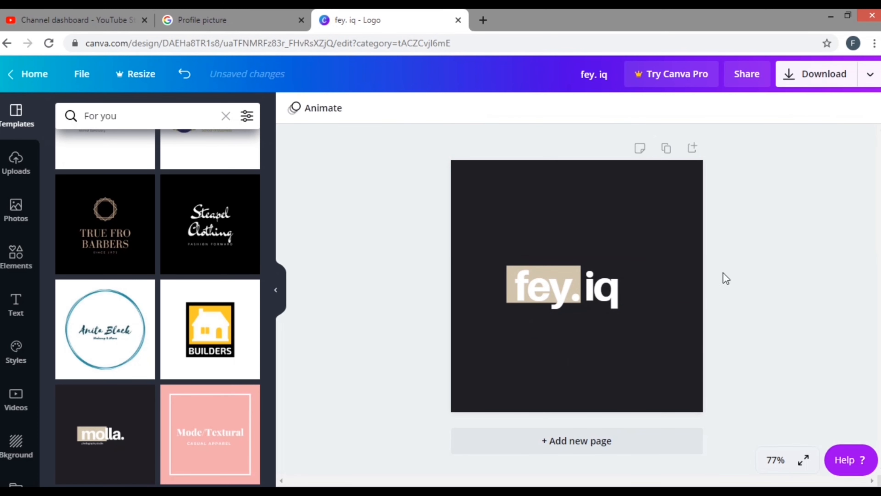
Enlarge the fey. iq text to a font size of 86.4 and shift it back toward the middle of the logo
click(610, 295)
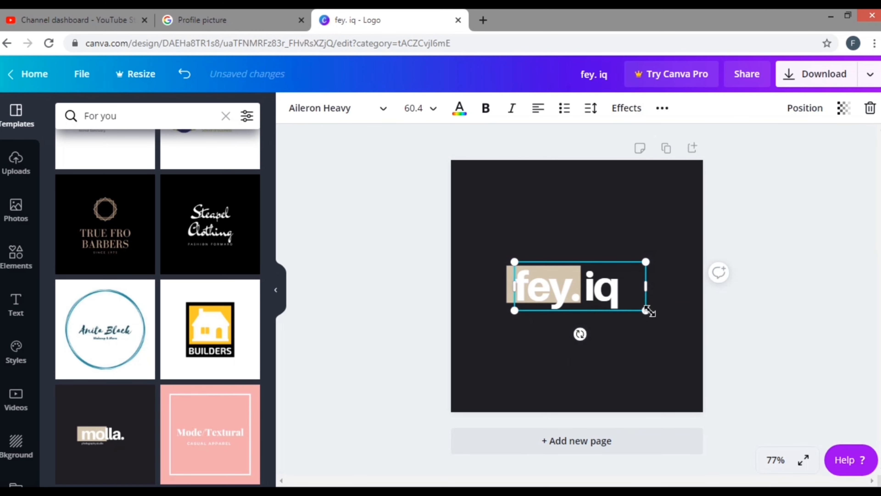
drag(645, 310, 694, 357)
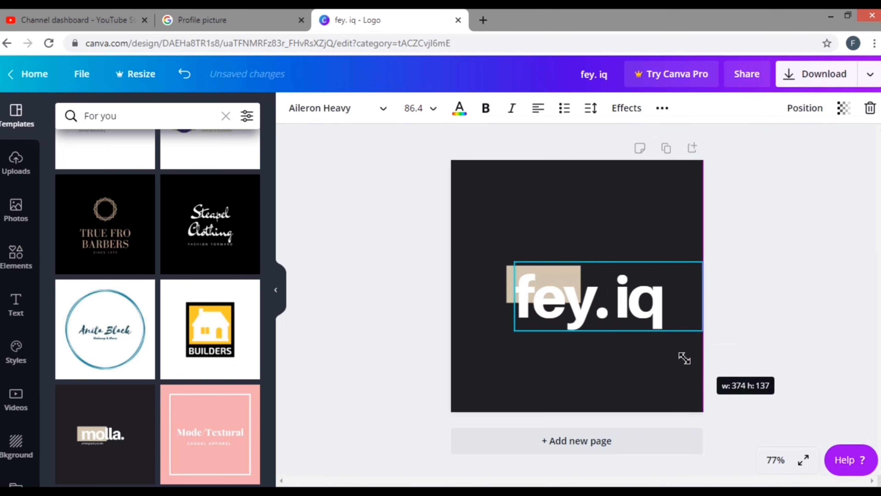
drag(647, 311, 623, 293)
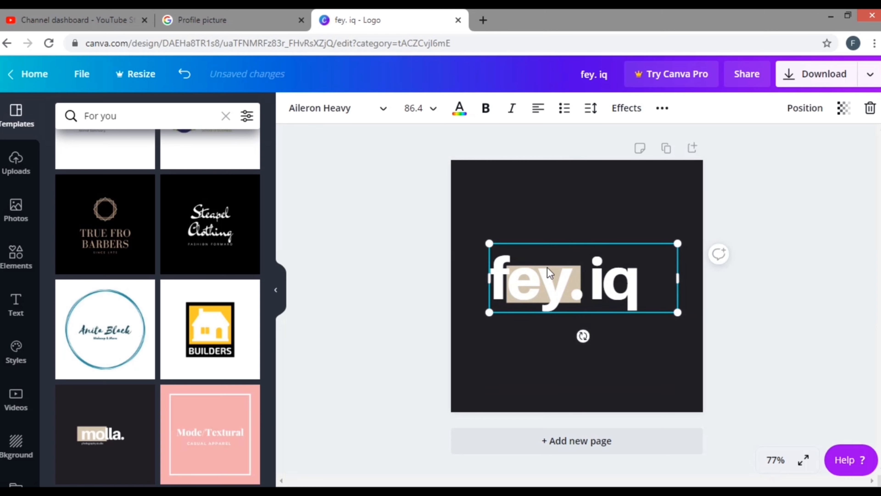
Move the text off the beige rectangle, enlarge the rectangle toward its upper-left corner, and place the text back over it
drag(556, 263, 563, 296)
click(557, 264)
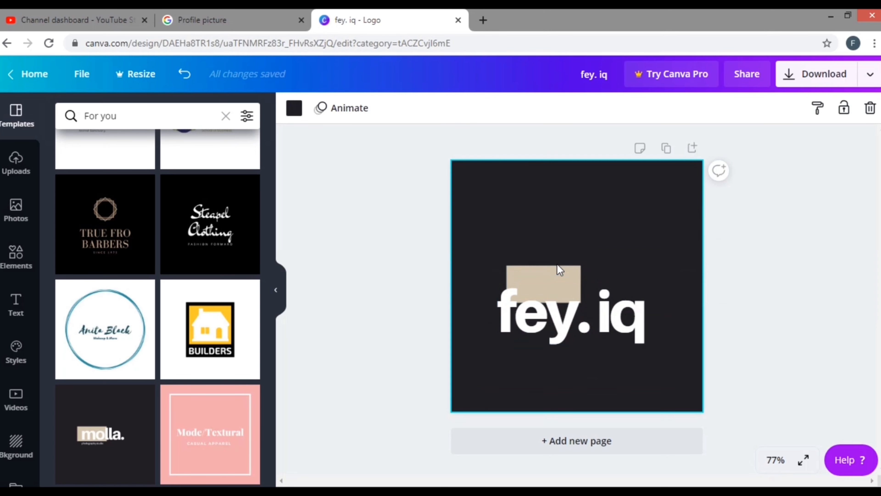
click(557, 266)
drag(502, 265, 479, 243)
click(562, 321)
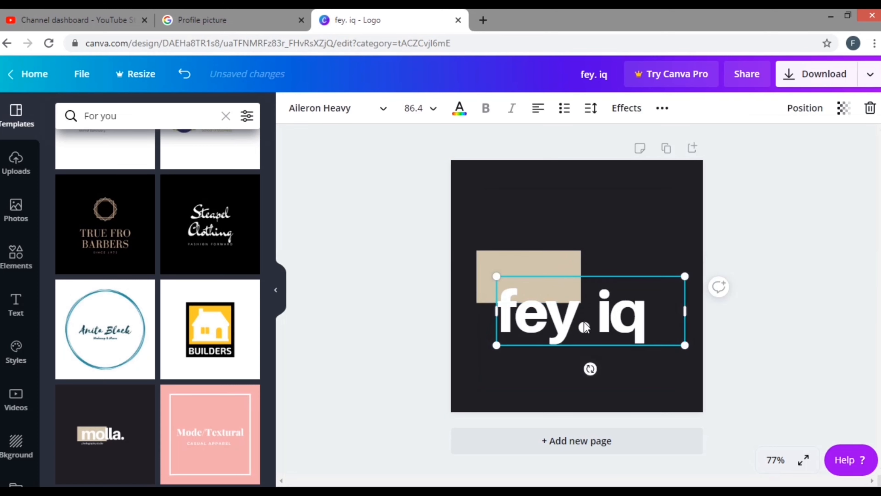
drag(607, 328, 602, 285)
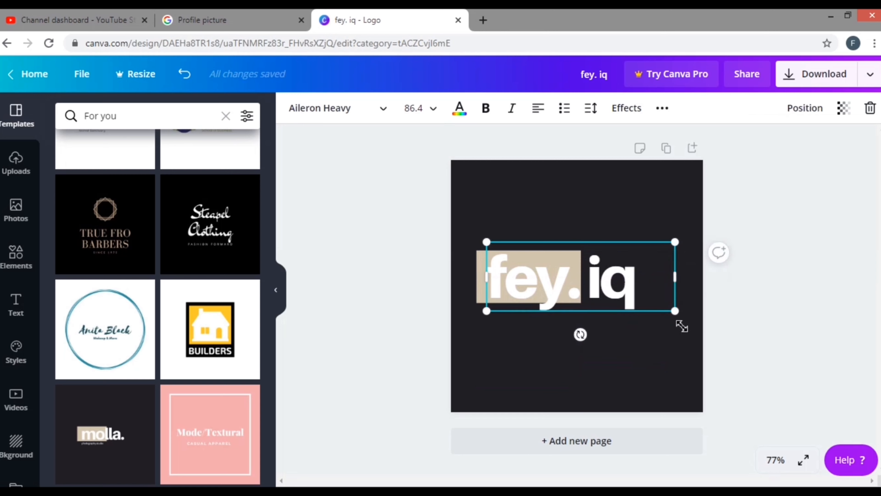
Recolour the logo background black and the rectangle behind "fey." a deep orange, #FF6100
click(674, 380)
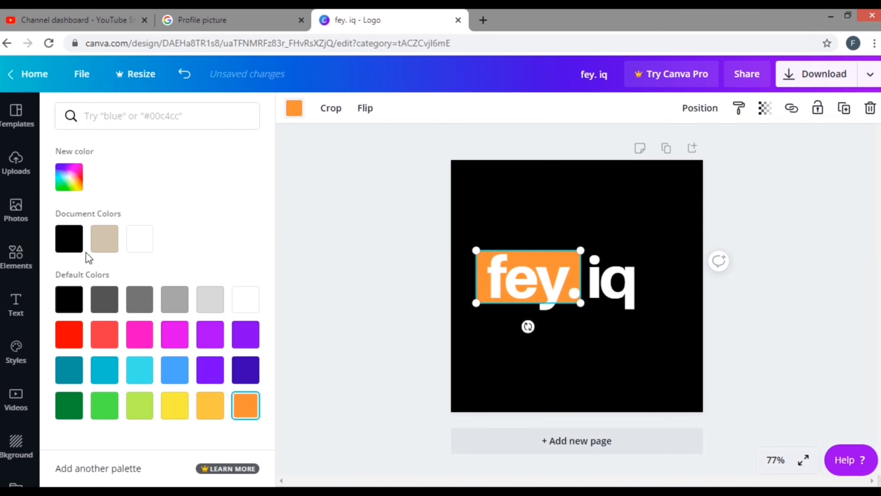
click(64, 176)
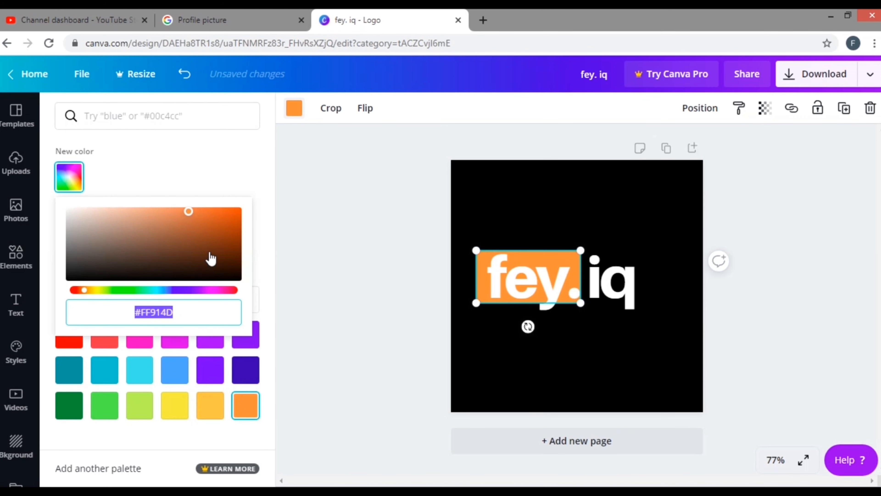
click(222, 229)
drag(222, 229, 238, 211)
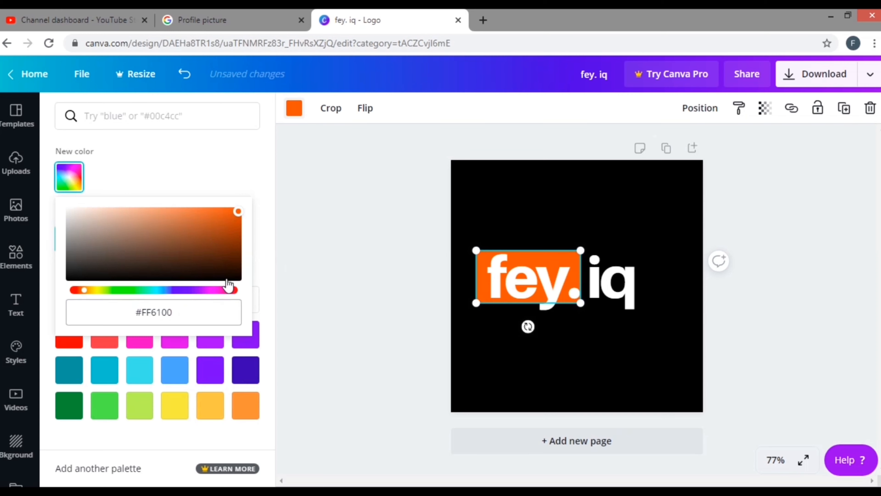
click(338, 146)
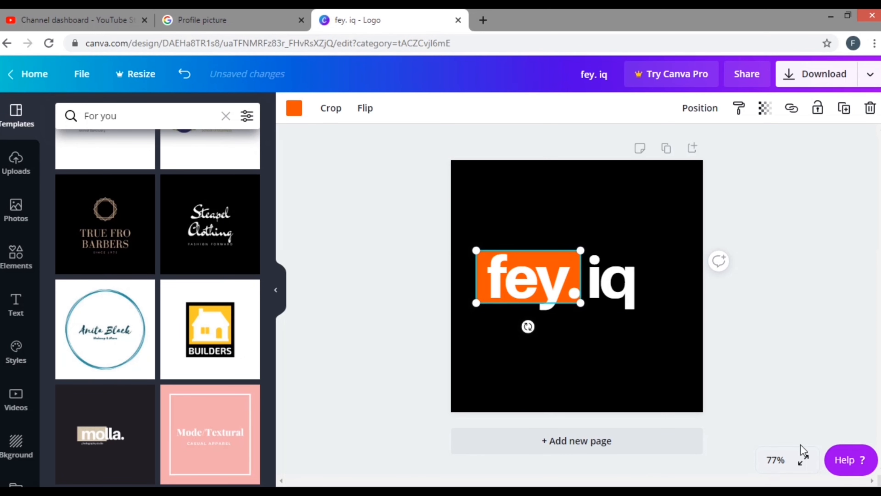
click(745, 338)
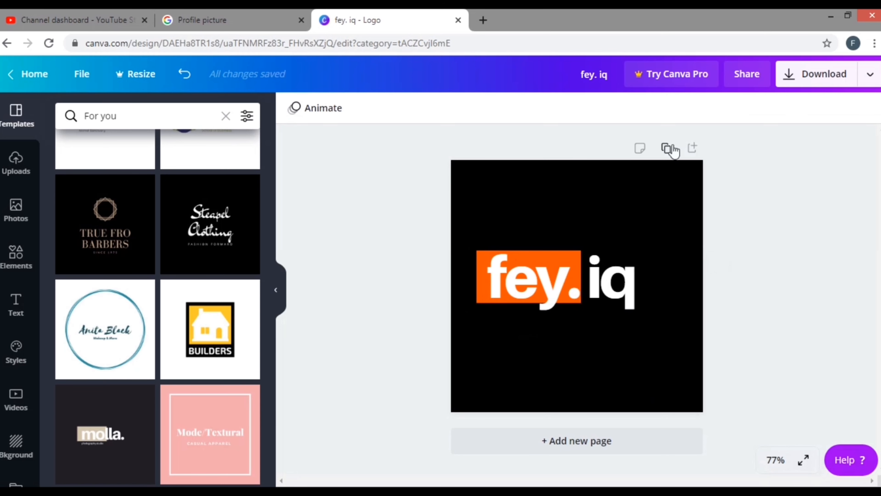
Download the logo as a PNG, trying the transparent background option and dismissing the Canva Pro offer it opens
click(812, 80)
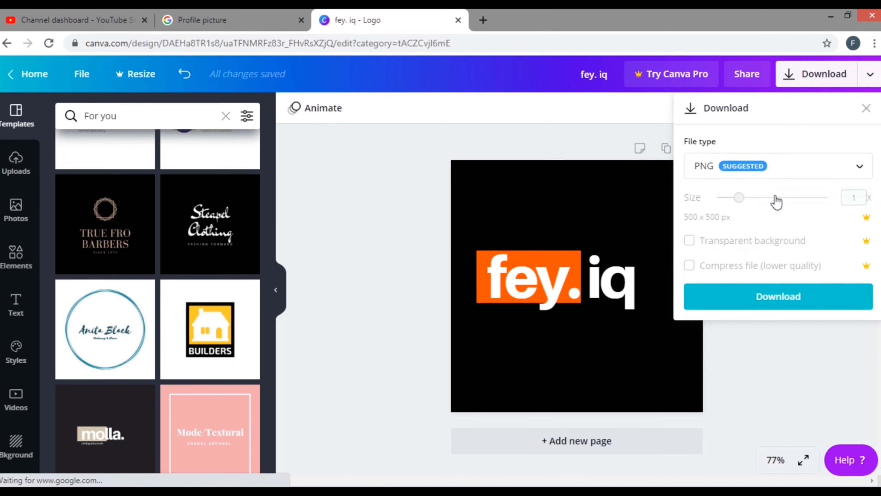
click(716, 244)
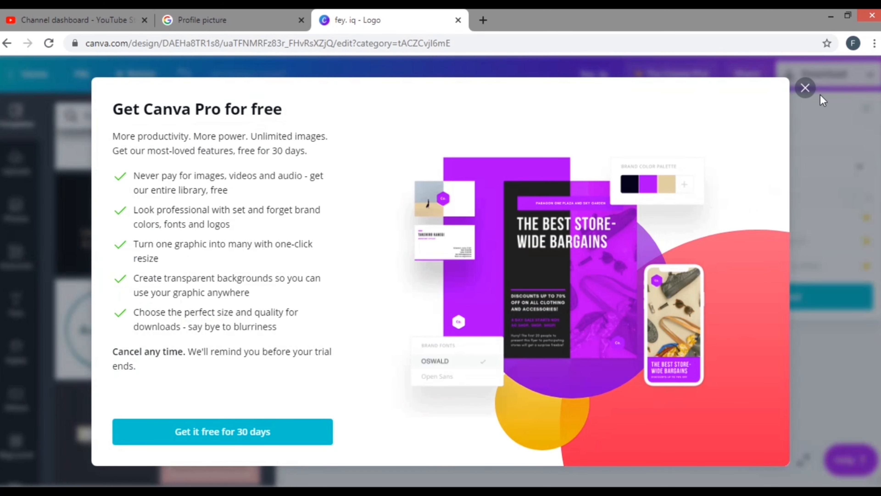
click(811, 91)
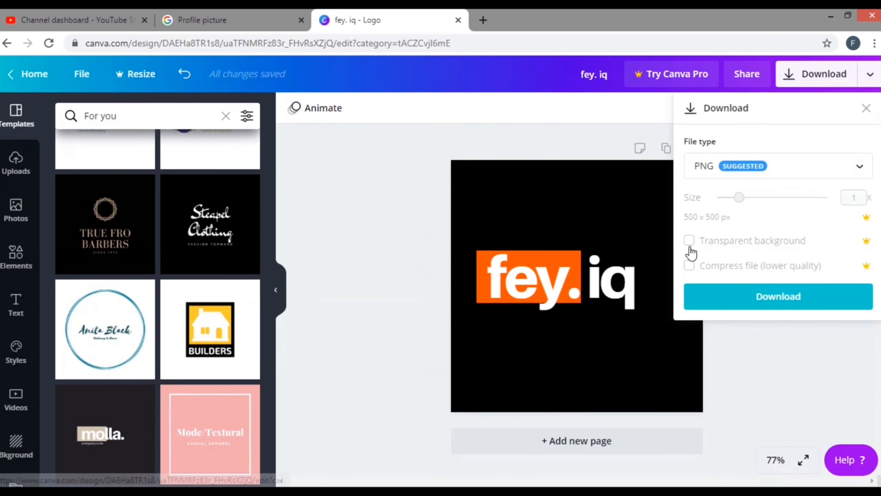
click(786, 299)
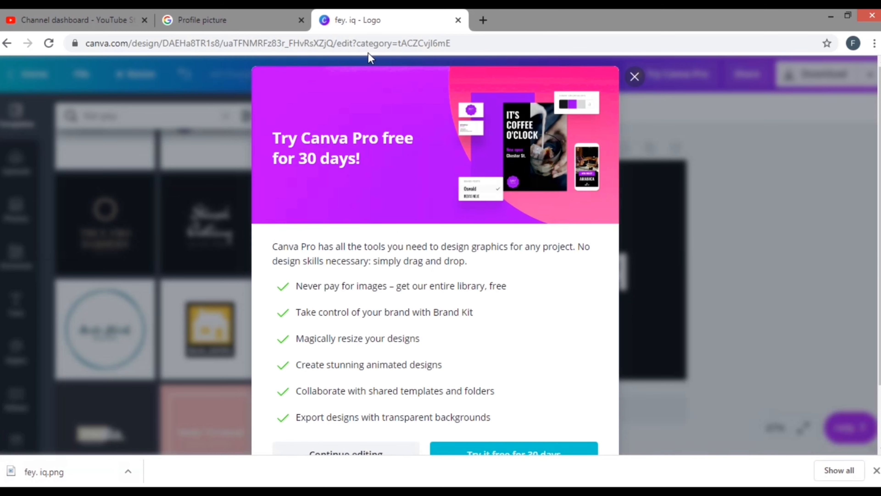
Switch to the Google Account profile picture page and upload the downloaded fey. iq.png as the new photo
click(241, 18)
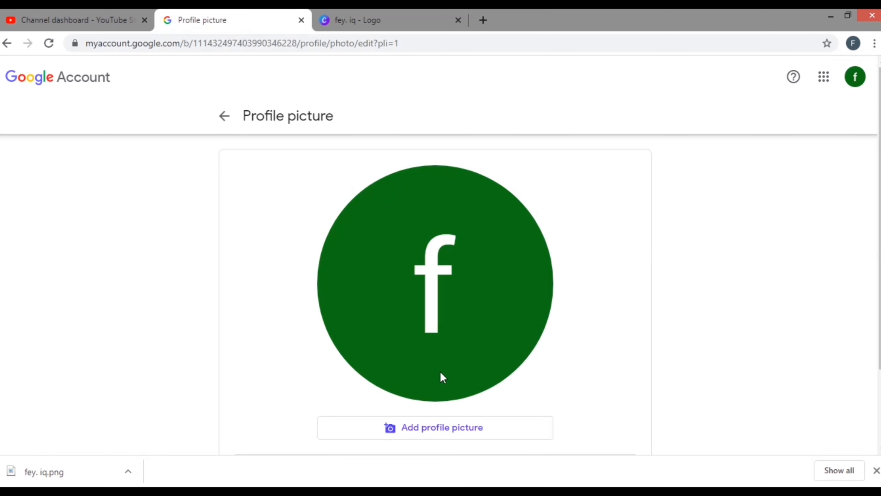
click(441, 428)
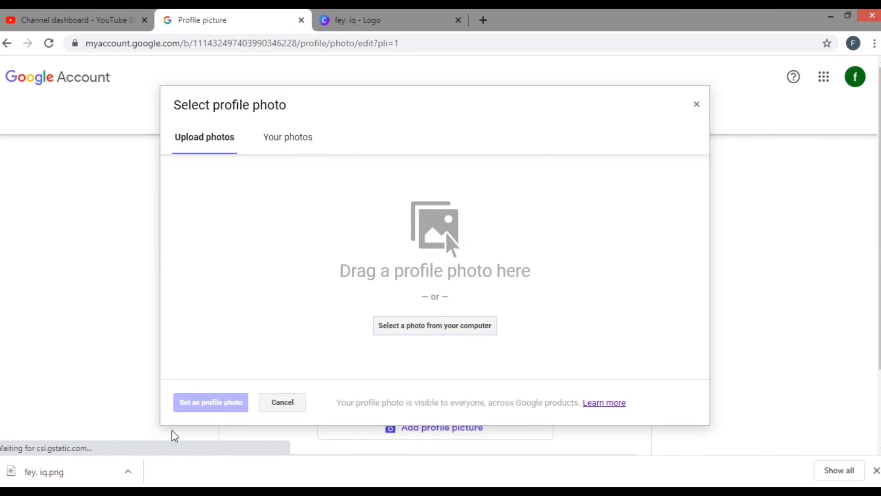
drag(64, 475, 358, 290)
drag(445, 248, 446, 248)
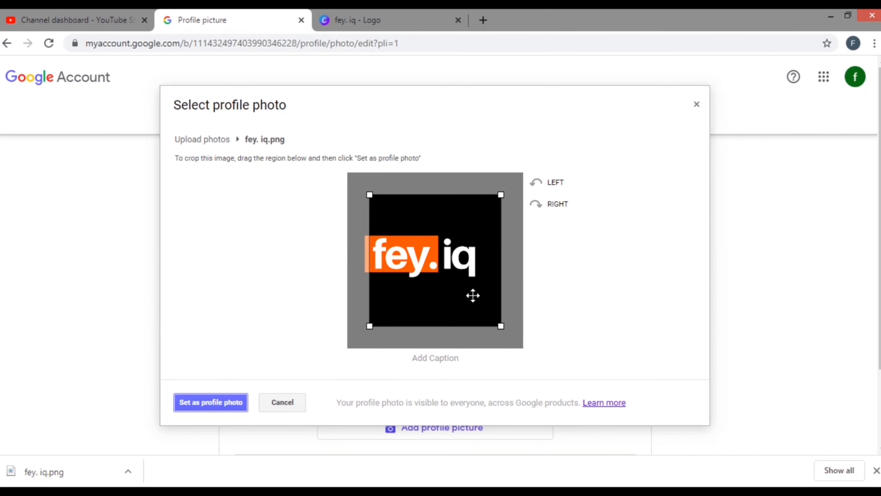
Crop the uploaded image to a smaller square closely framing the fey. iq text and set it as the profile photo
drag(472, 296, 409, 250)
mouse_move(479, 304)
mouse_down()
mouse_move(546, 375)
mouse_move(468, 294)
mouse_up()
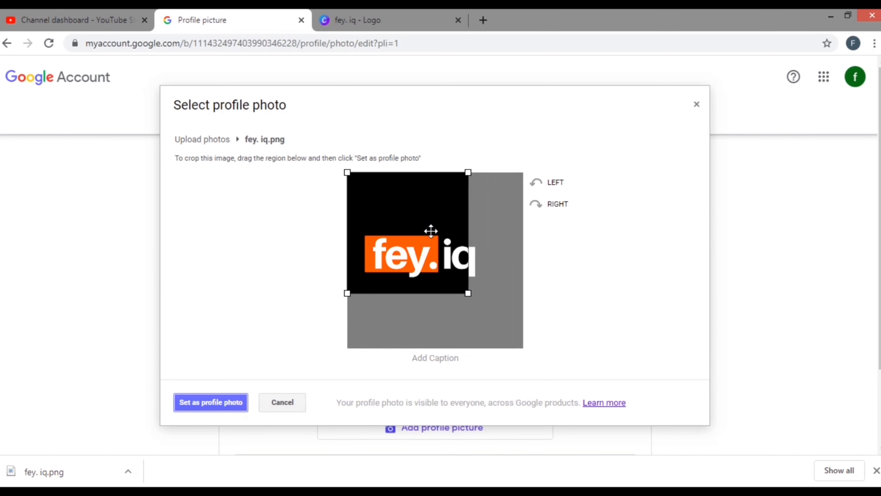
drag(430, 232, 444, 254)
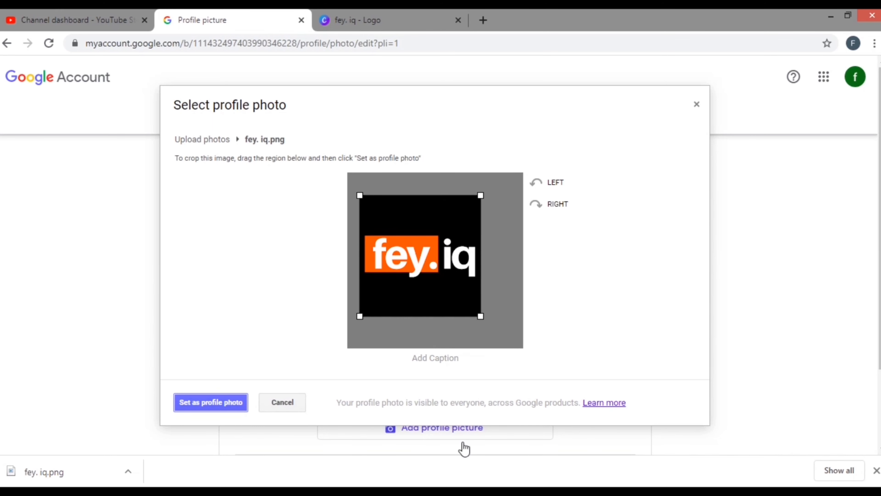
click(208, 405)
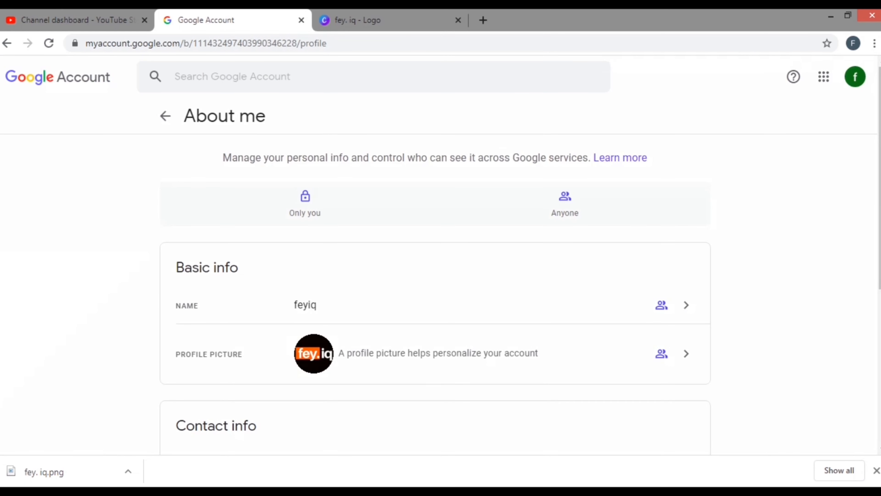
Close the Google Account page, reload the YouTube Studio channel dashboard, and dismiss the browser's downloads bar
key(ctrl+w)
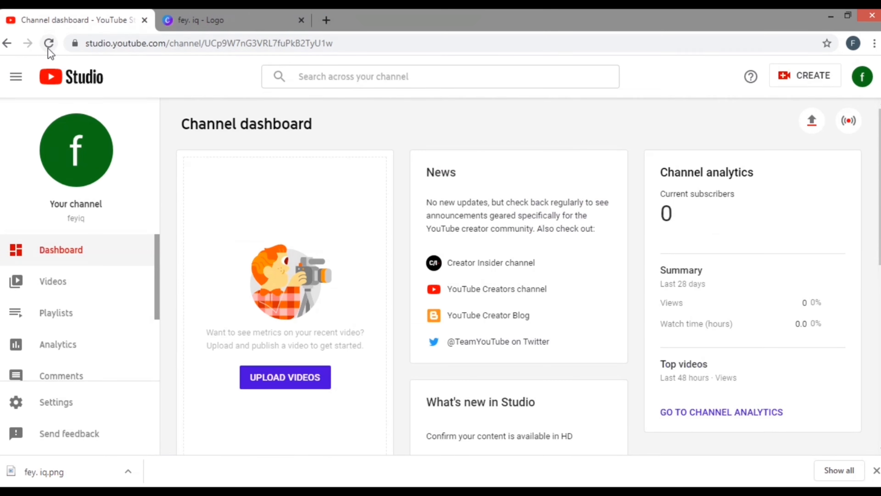
click(47, 47)
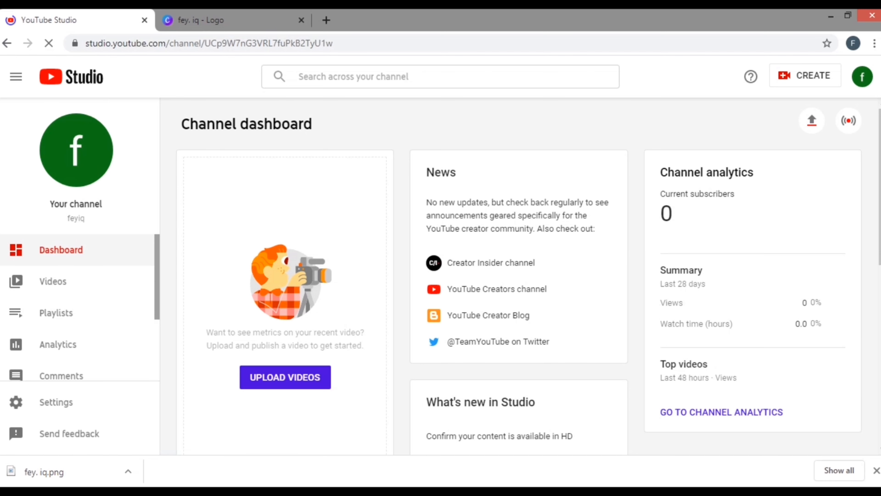
click(877, 470)
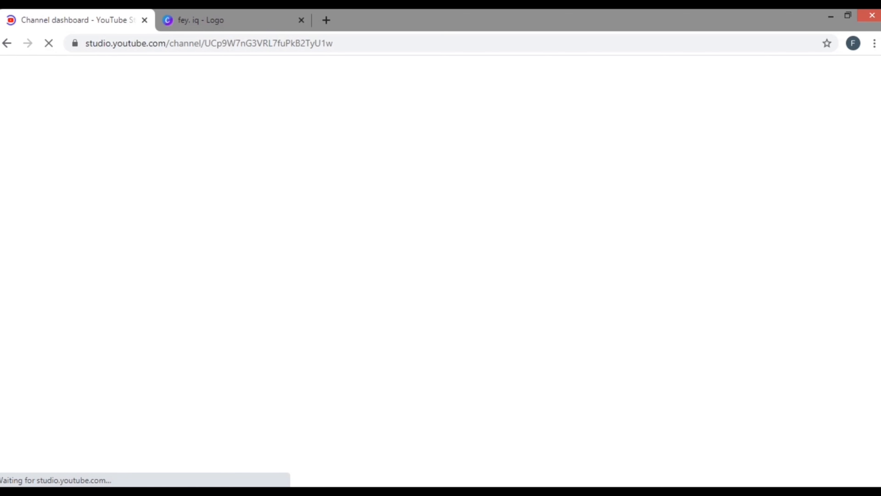